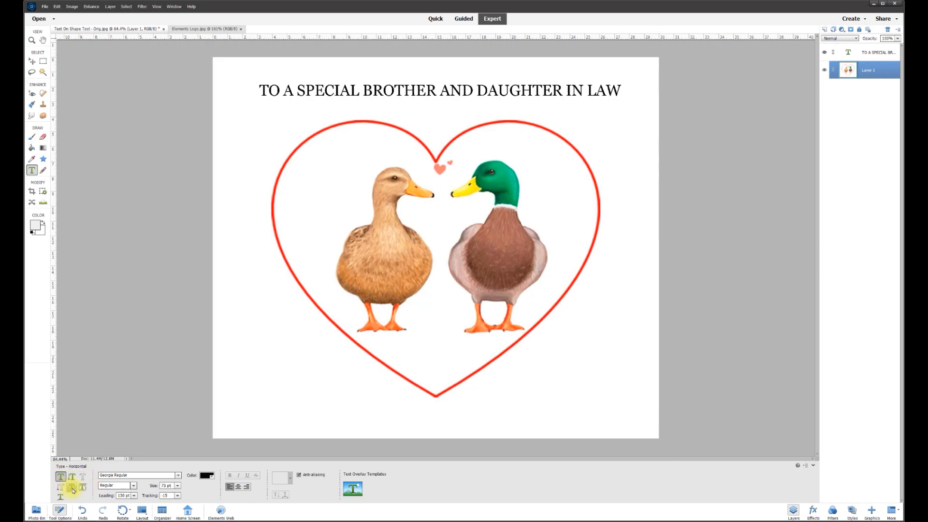
click(72, 488)
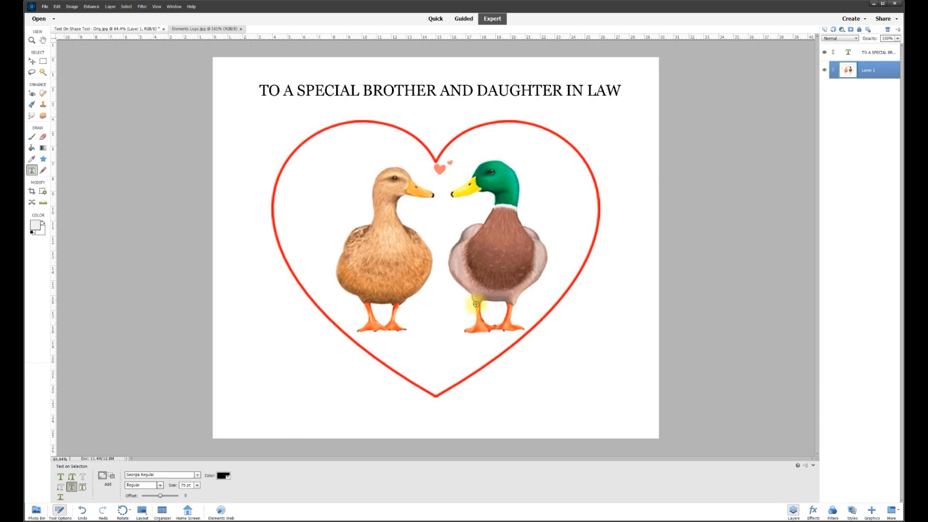
mouse_move(423, 367)
mouse_down()
mouse_move(381, 352)
mouse_move(308, 284)
mouse_move(354, 197)
mouse_move(468, 194)
mouse_move(454, 220)
mouse_move(511, 191)
mouse_move(560, 182)
mouse_move(570, 230)
mouse_move(539, 275)
mouse_up()
click(412, 262)
click(497, 266)
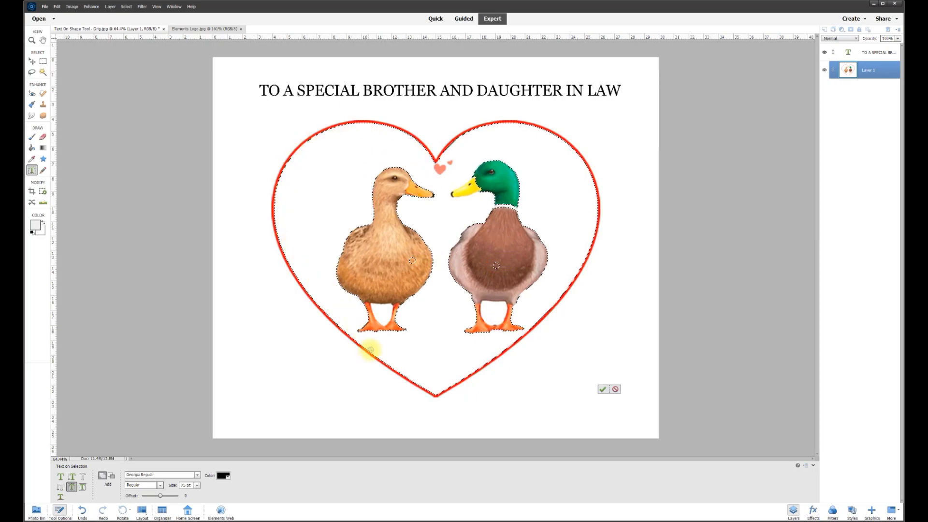
mouse_move(371, 352)
mouse_down()
mouse_move(385, 281)
mouse_move(434, 388)
mouse_up()
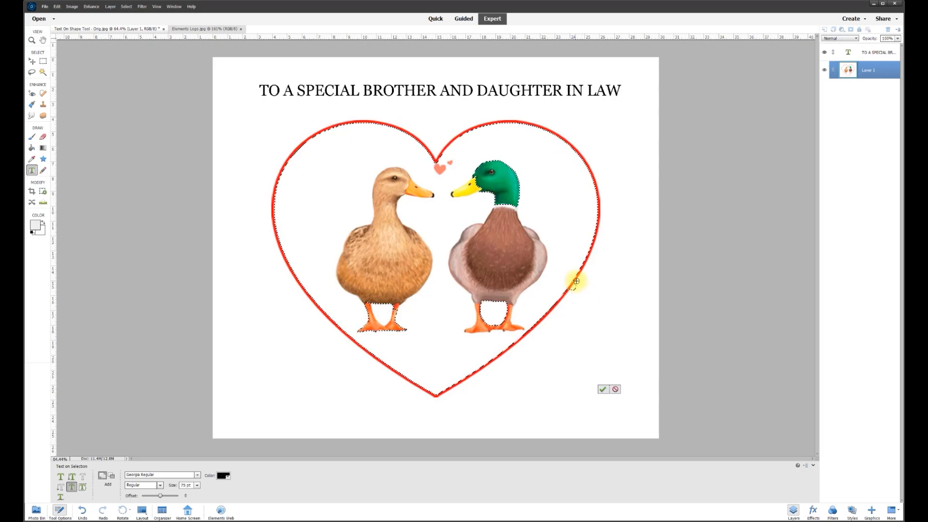
scroll(585, 270, up, 5)
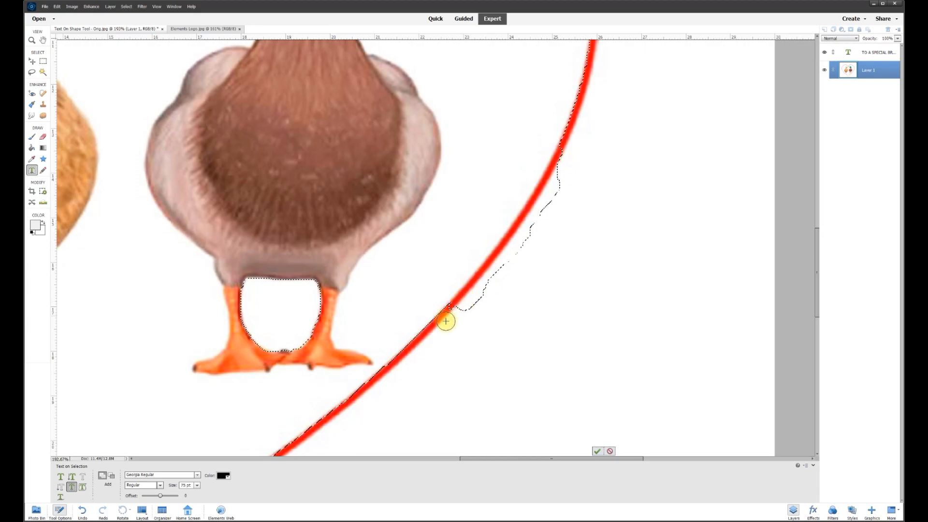
scroll(439, 352, down, 6)
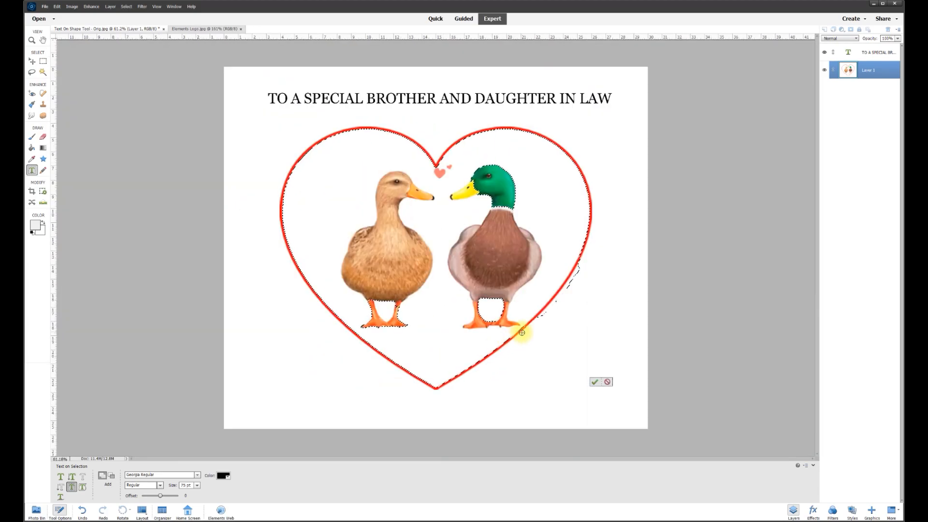
mouse_move(511, 343)
mouse_down()
mouse_move(461, 385)
mouse_move(427, 392)
mouse_up()
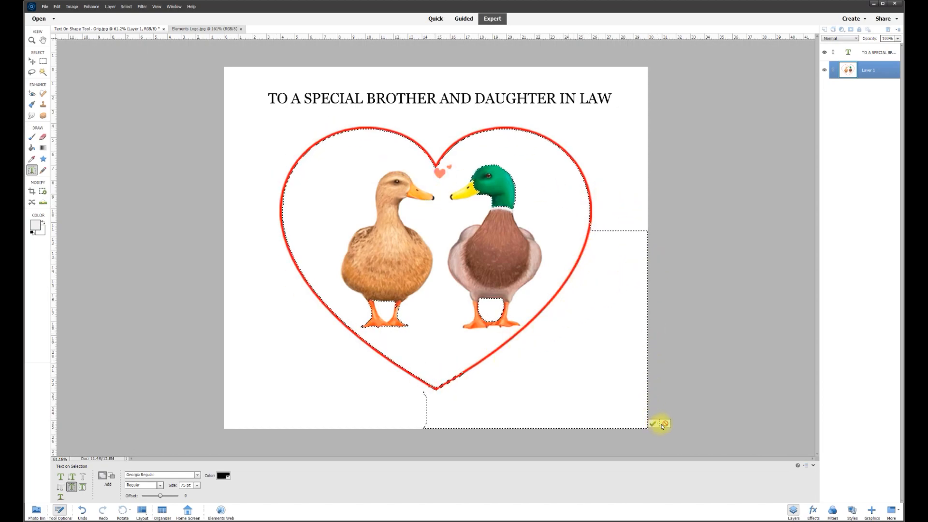
click(665, 424)
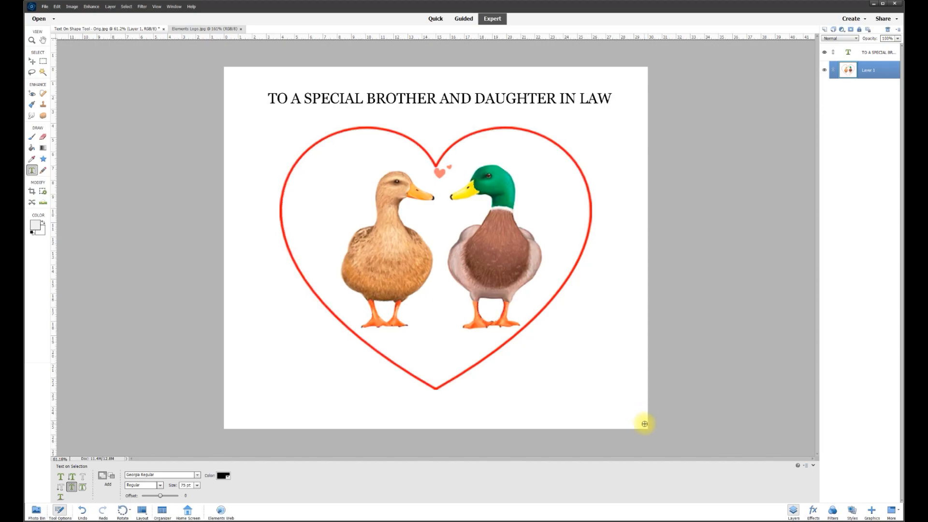
- Try selecting the red heart outline on Layer 1 with the Magic Wand at tolerance 25, and clear that selection
key(v)
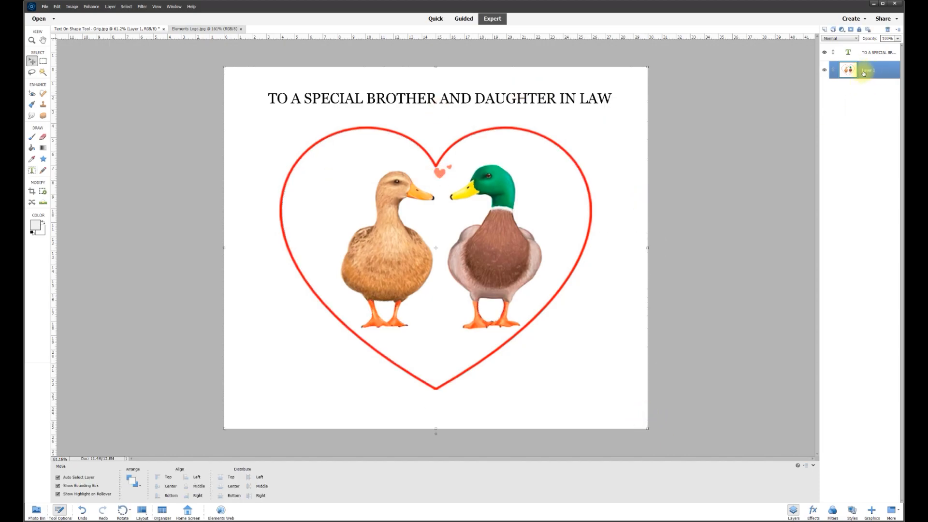
alt+scroll(589, 286, up, 5)
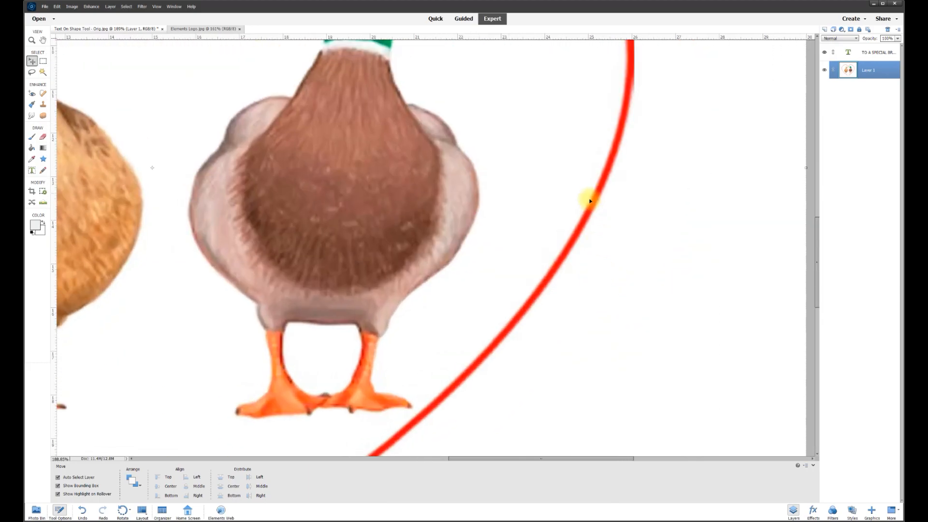
click(42, 73)
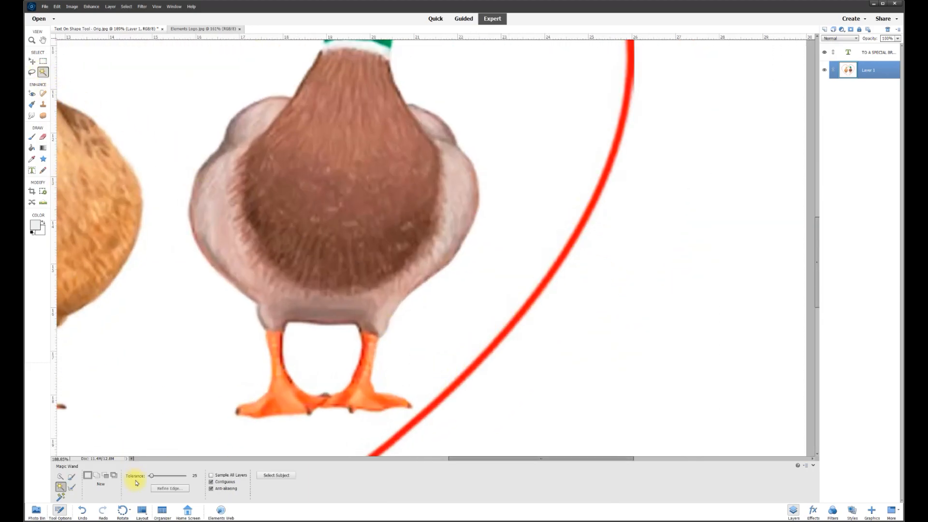
click(558, 267)
scroll(558, 268, down, 4)
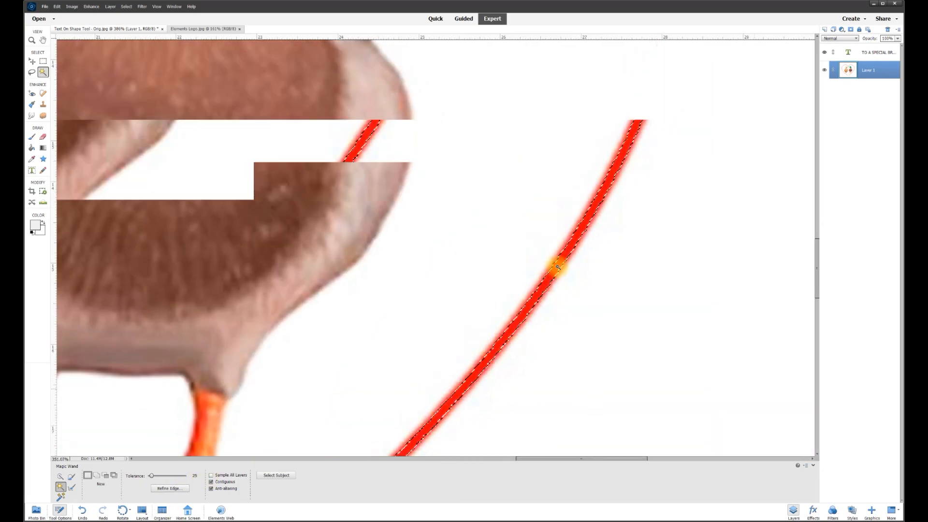
scroll(558, 268, down, 1)
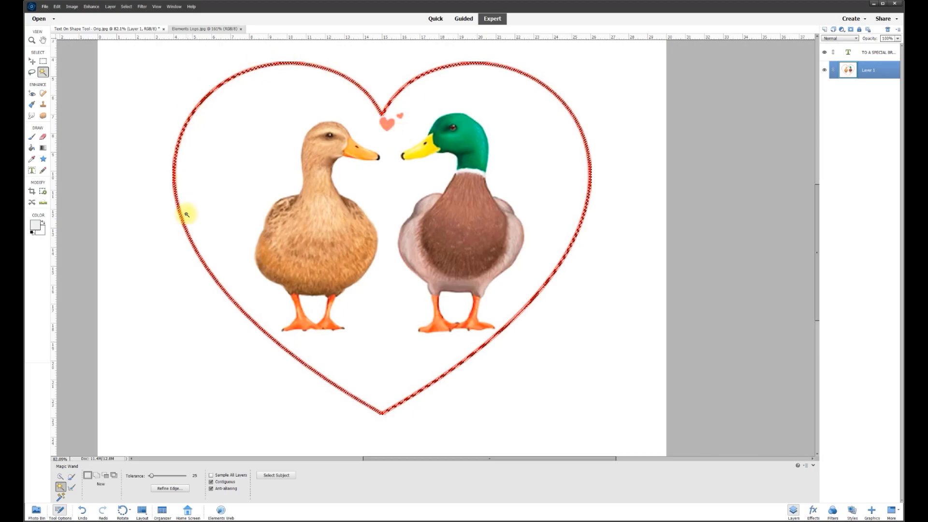
scroll(561, 309, up, 7)
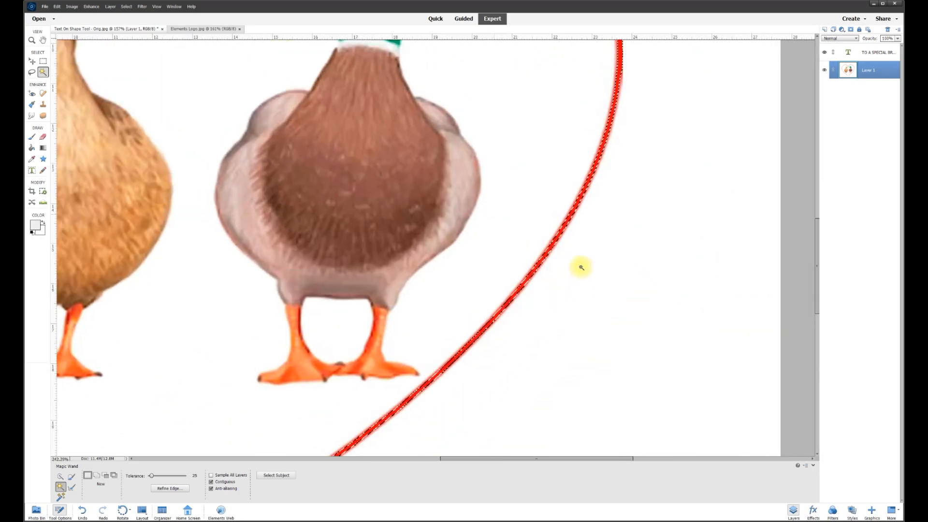
scroll(622, 244, up, 7)
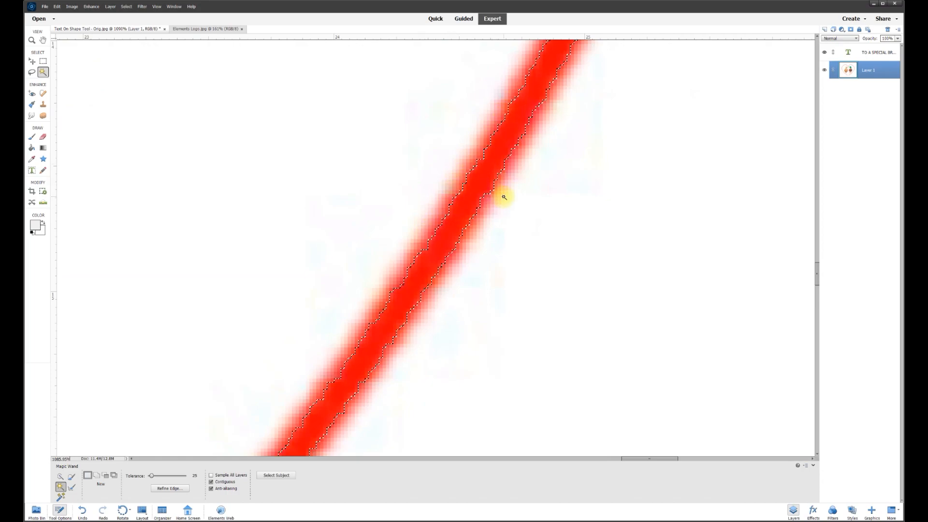
key(ctrl+d)
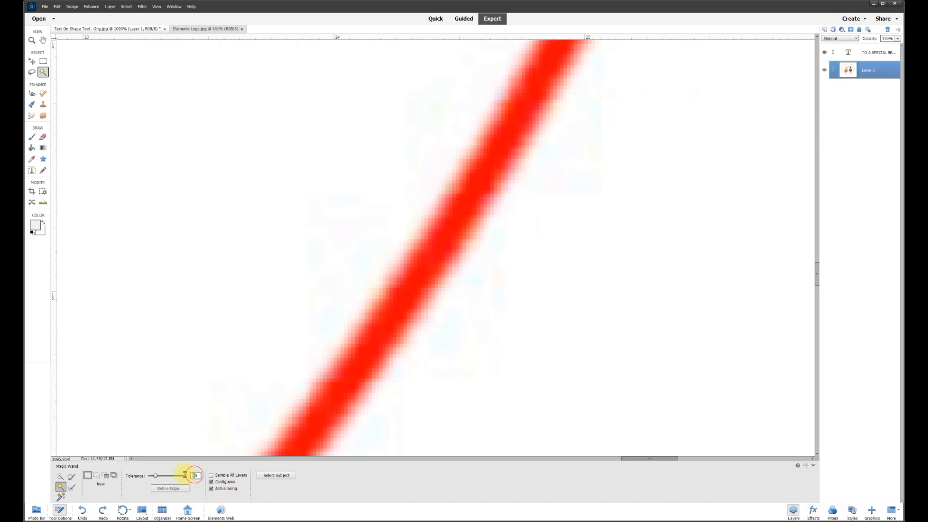
- Select the entire red heart outline with the Magic Wand at tolerance 200, including its soft edges
click(434, 252)
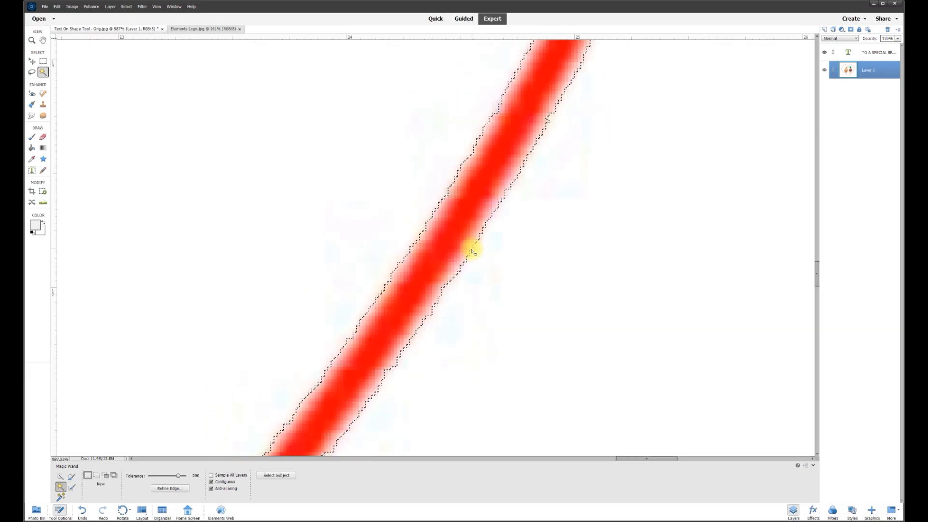
scroll(430, 292, down, 2)
scroll(423, 290, down, 3)
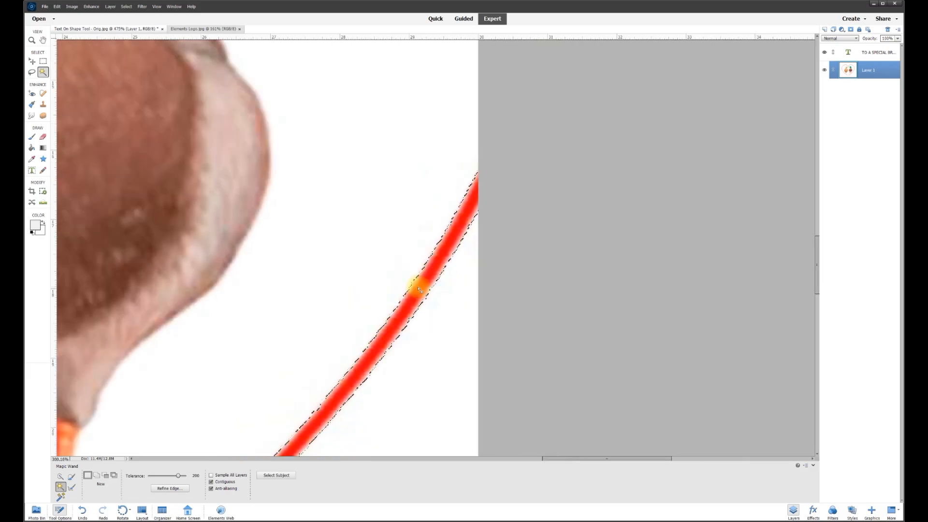
scroll(395, 308, down, 5)
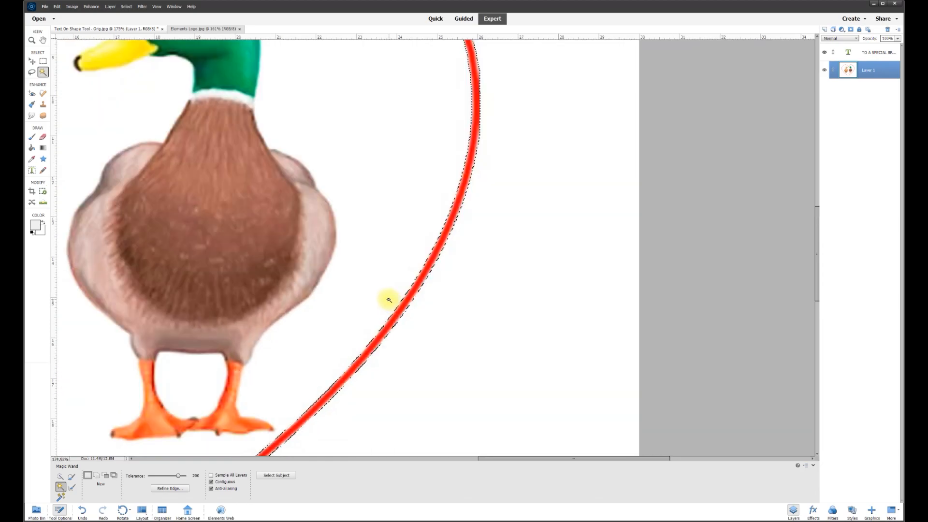
scroll(463, 194, up, 1)
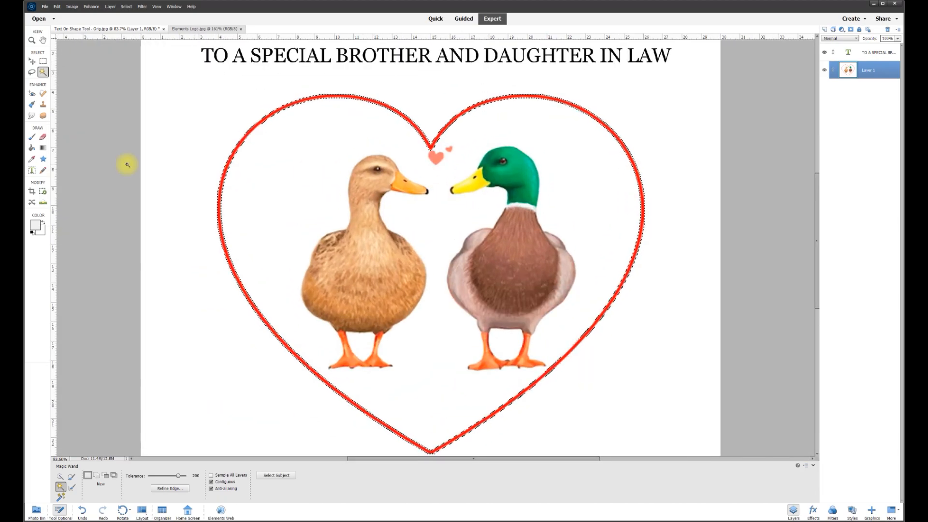
- Fill the heart outline selection on a new layer with the red sampled from the heart
click(33, 160)
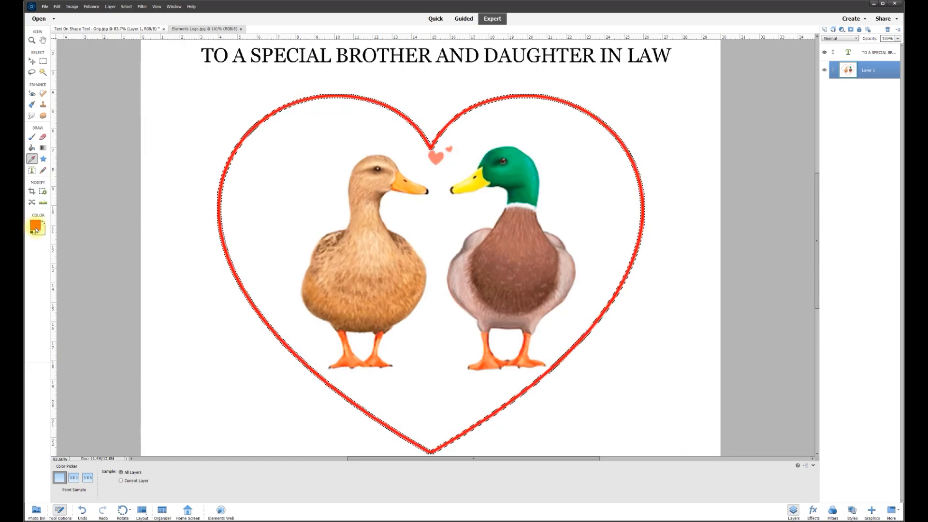
click(32, 148)
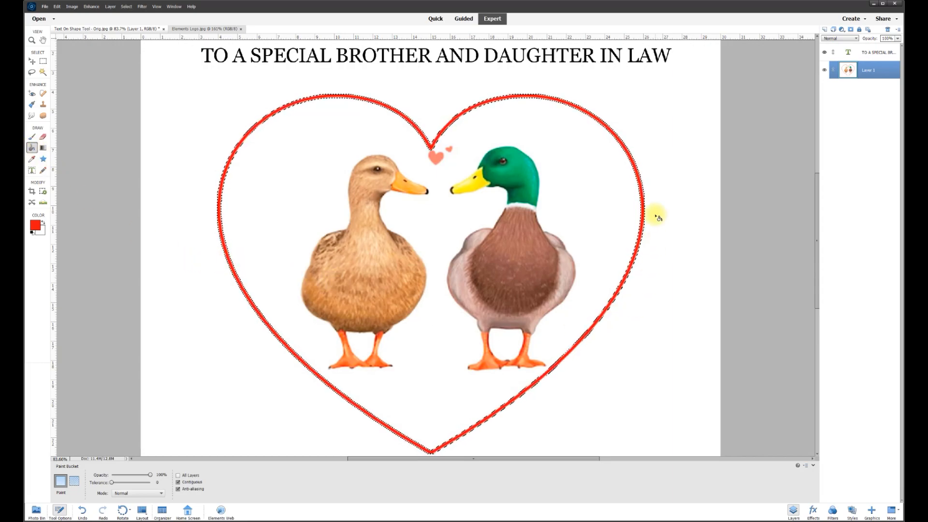
click(826, 30)
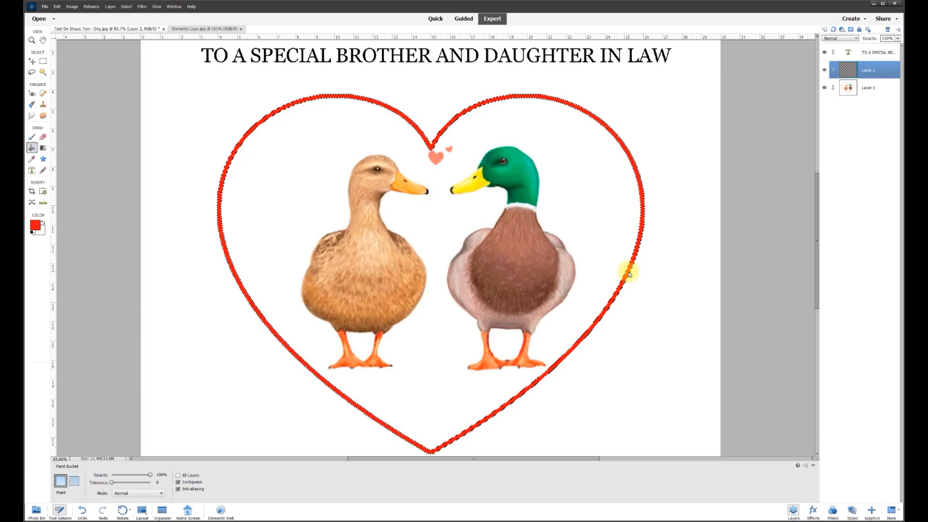
- Clear the selection and check the filled heart outline with the duck picture layer temporarily hidden
click(828, 88)
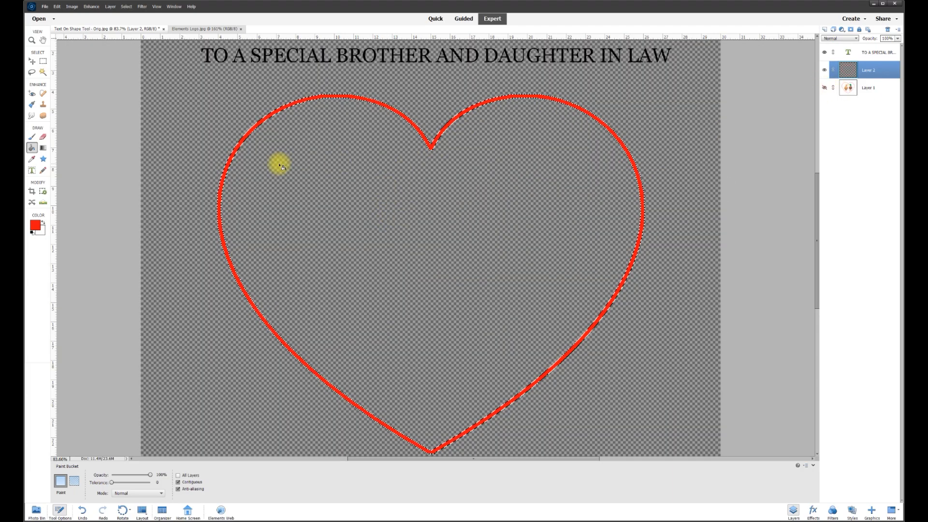
scroll(484, 160, up, 4)
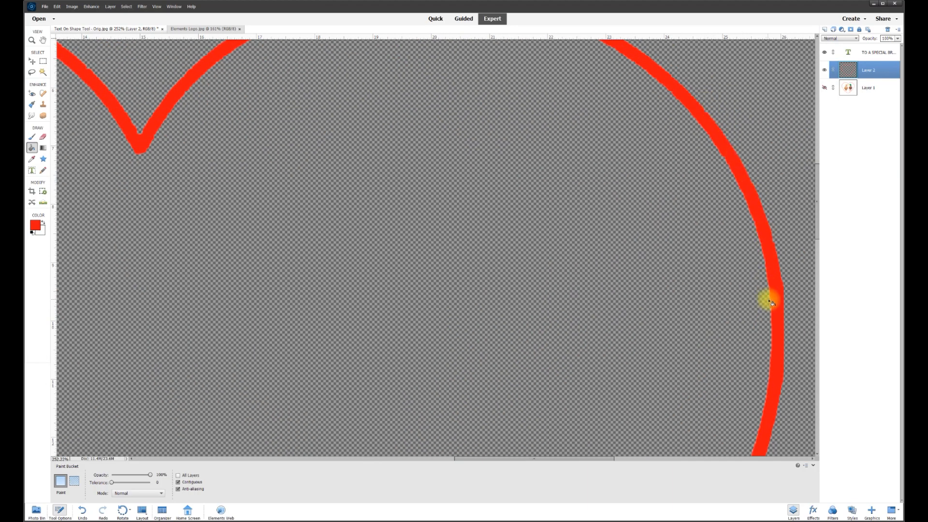
scroll(779, 273, up, 3)
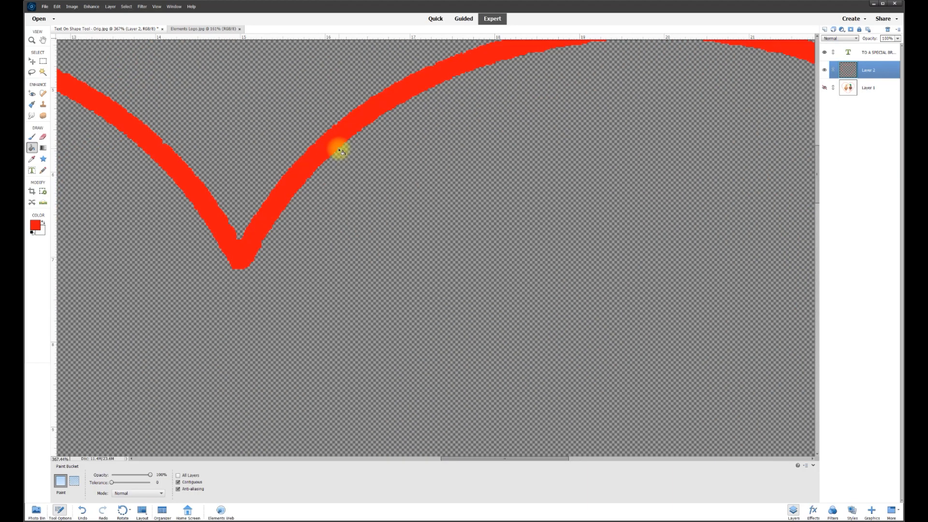
scroll(357, 203, down, 5)
scroll(371, 205, down, 2)
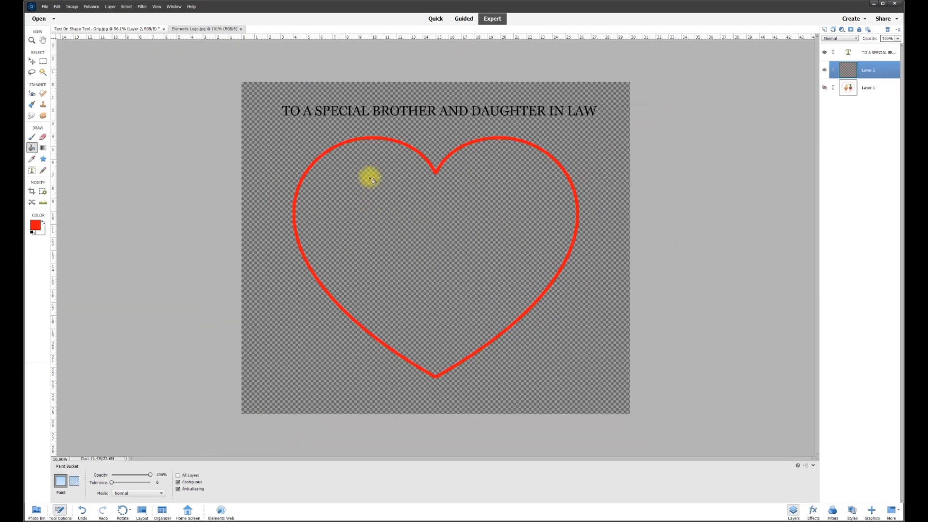
click(32, 62)
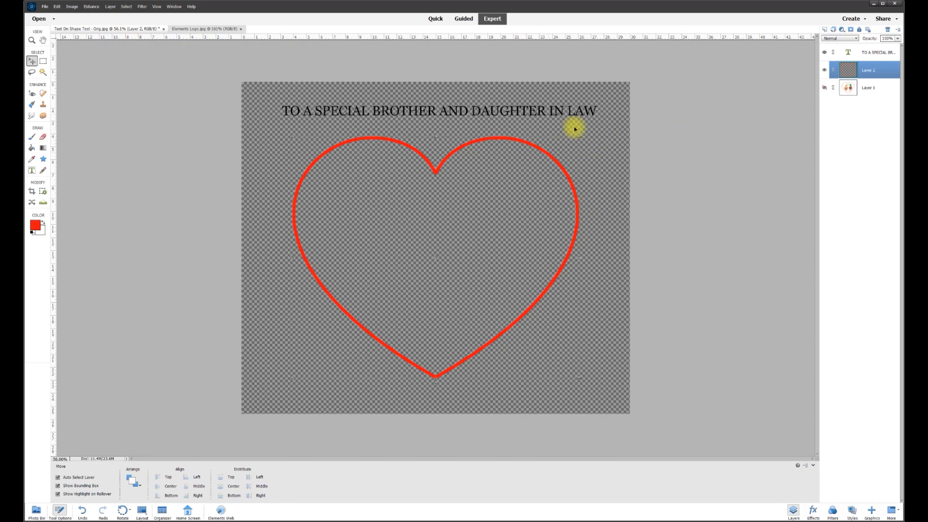
click(826, 88)
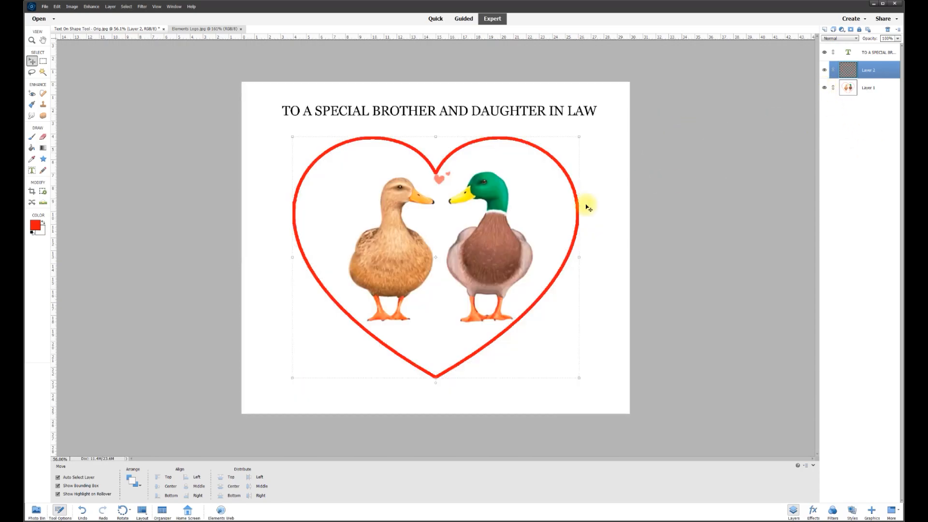
- Compare the heart outline with and without the red fill on Layer 2
click(826, 70)
click(825, 70)
click(825, 70)
click(826, 70)
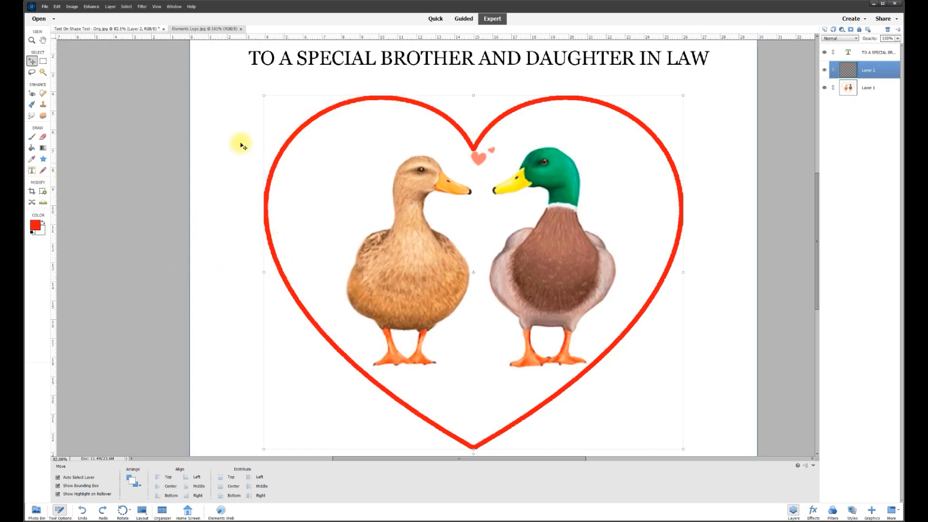
- Copy the whole heading text above the heart, and select the duck picture layer
drag(327, 62, 325, 61)
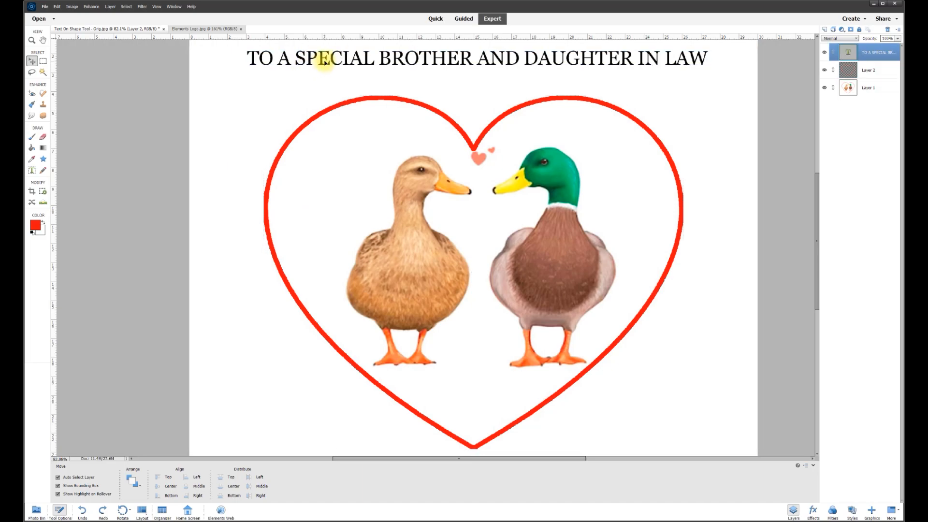
click(32, 171)
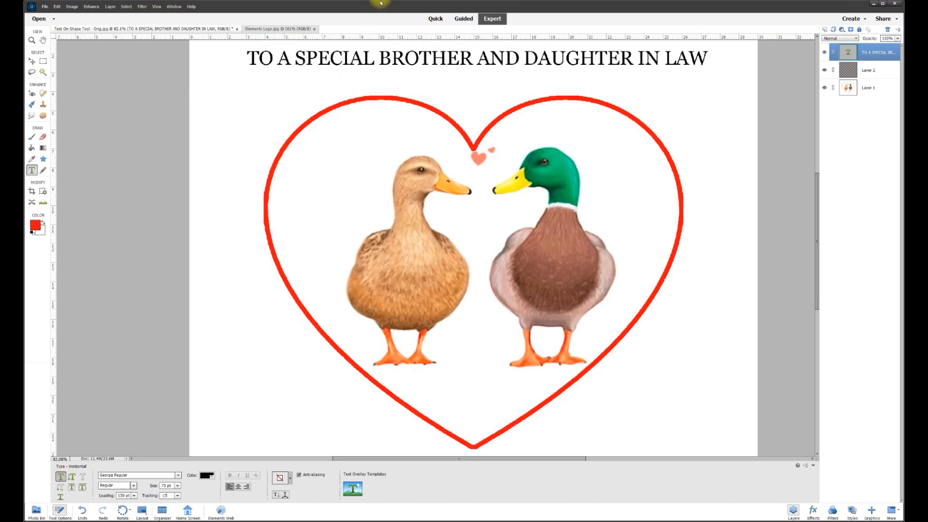
triple_click(337, 56)
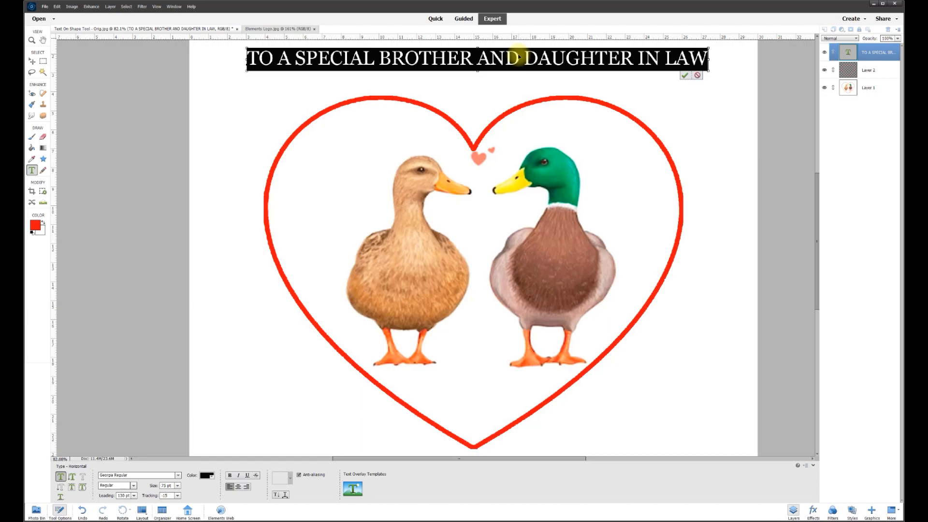
right_click(527, 63)
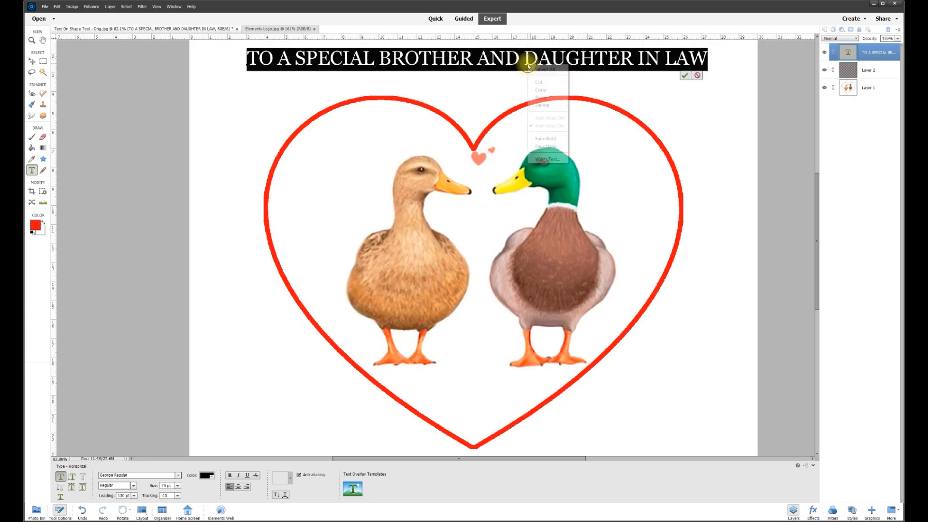
click(546, 90)
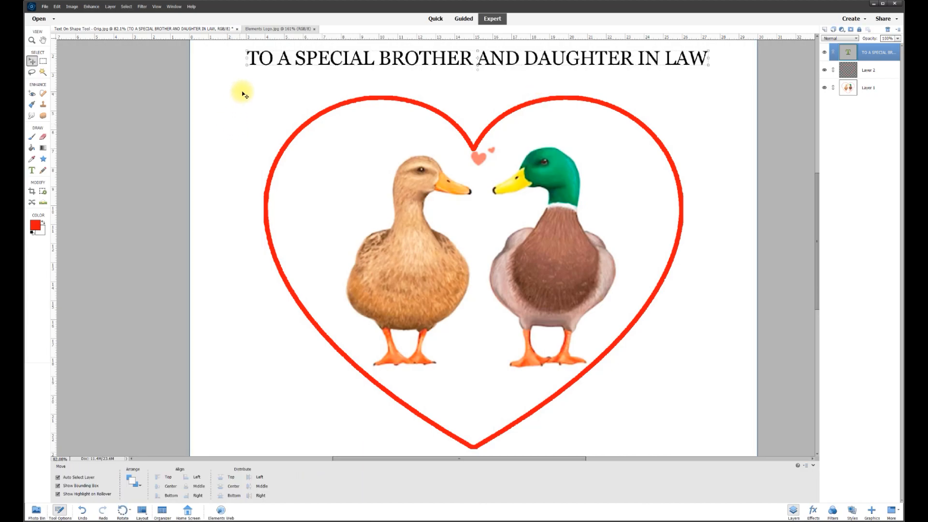
click(245, 94)
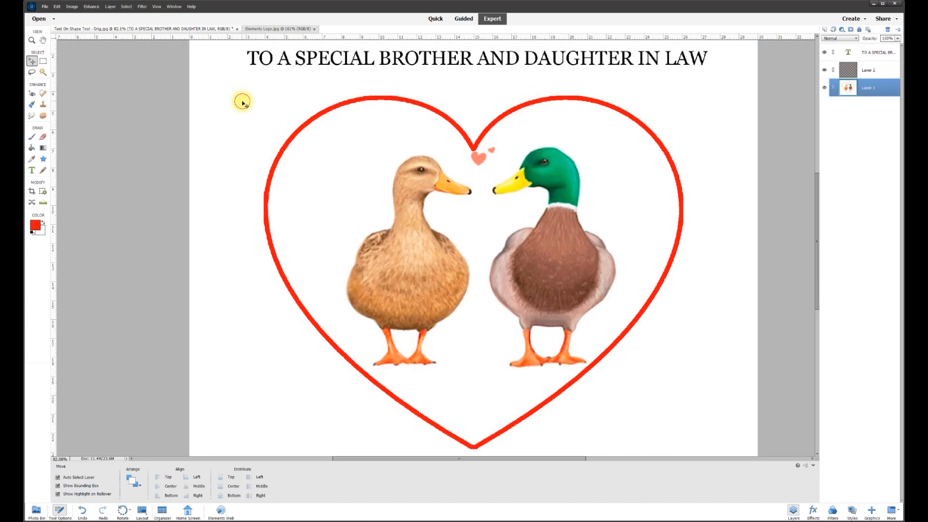
- Select the heart outline on Layer 2 with the Text on Selection tool and confirm it as a text path
click(32, 171)
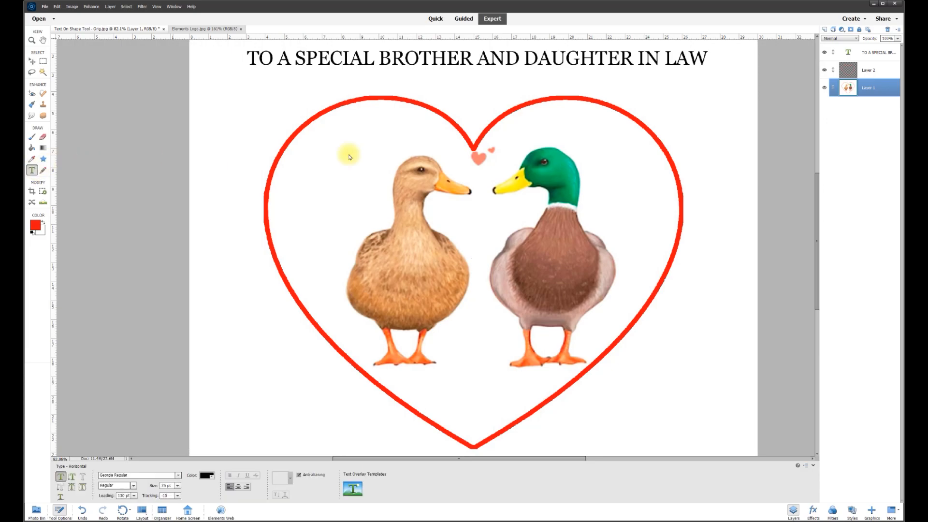
click(867, 71)
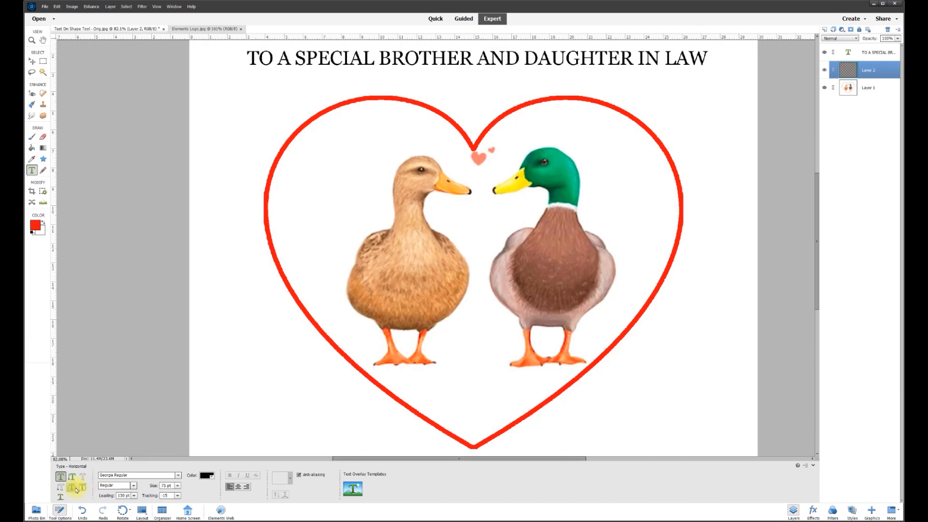
click(72, 488)
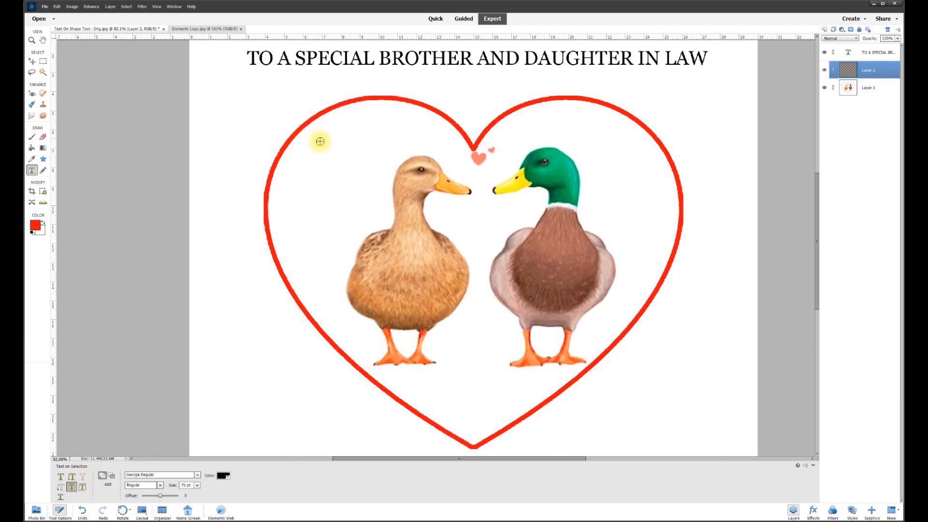
mouse_move(313, 118)
mouse_down()
mouse_move(409, 104)
mouse_move(535, 141)
mouse_move(605, 185)
mouse_up()
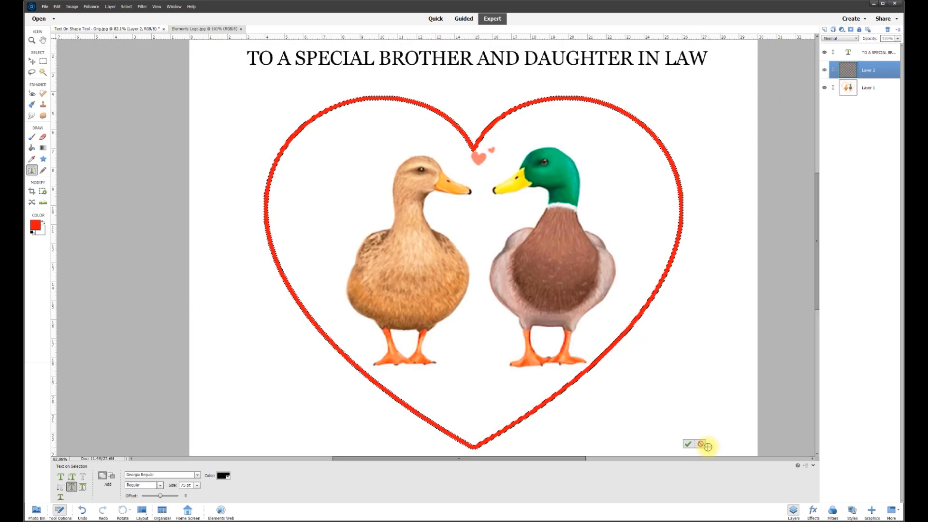
click(689, 445)
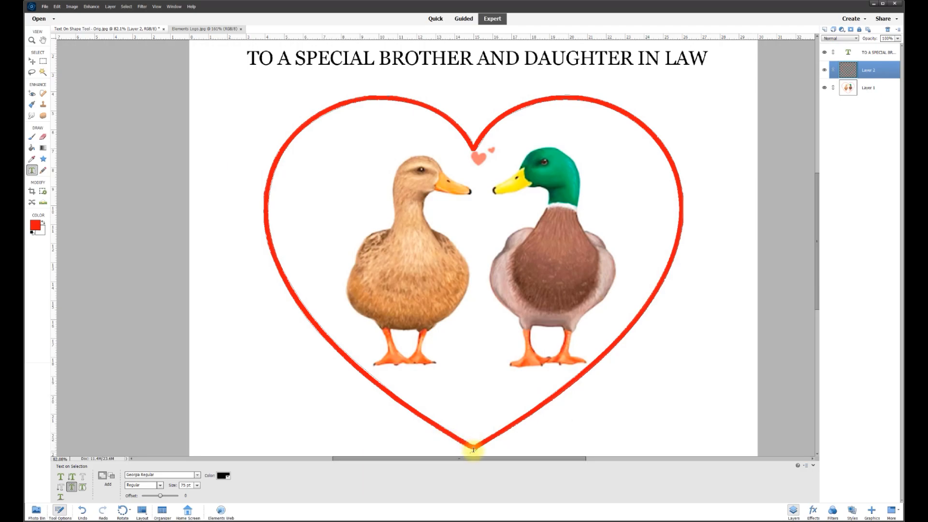
click(424, 422)
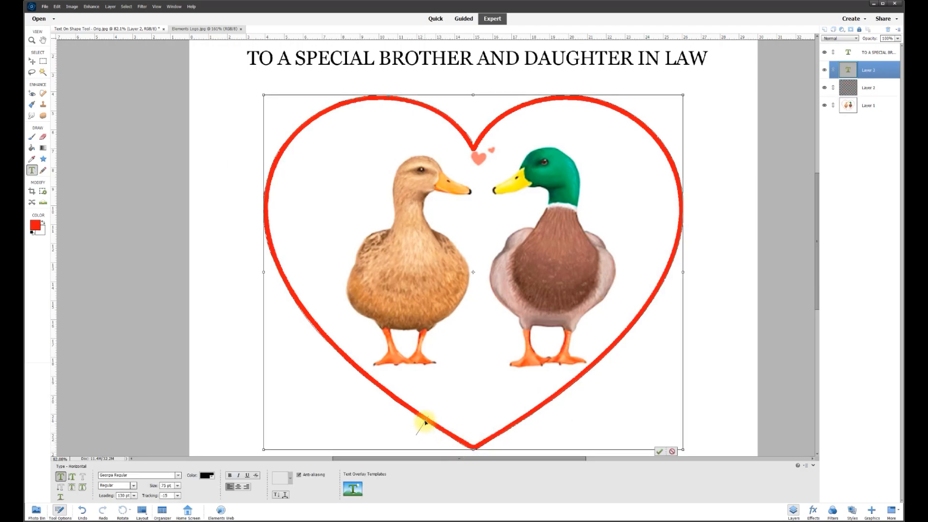
key(ctrl+v)
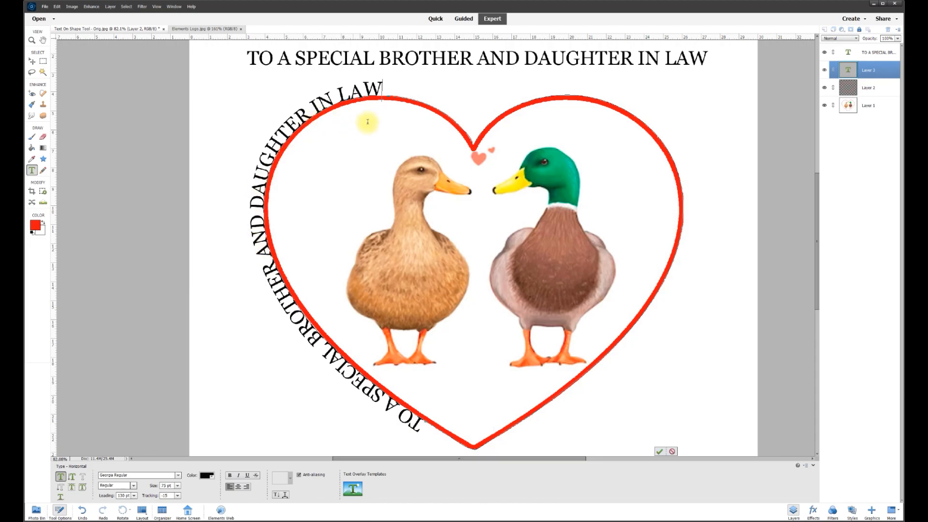
key(ctrl)
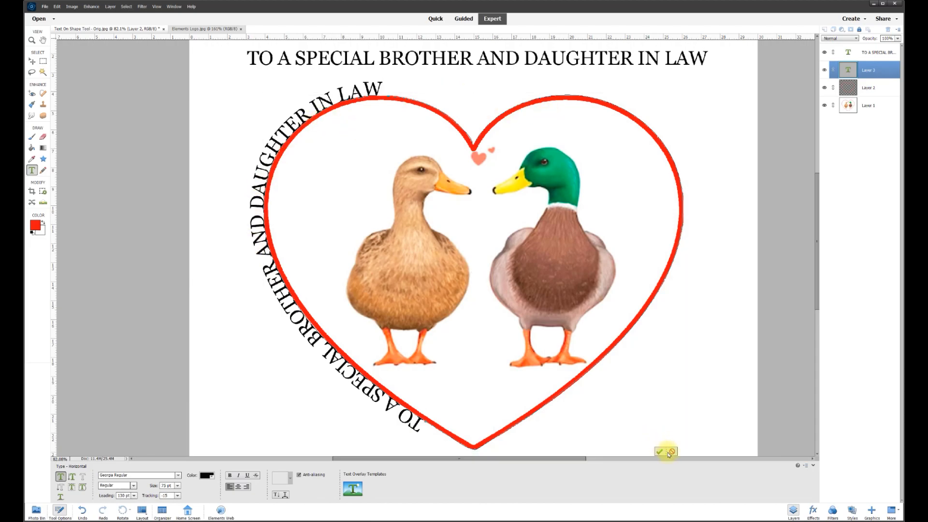
click(672, 452)
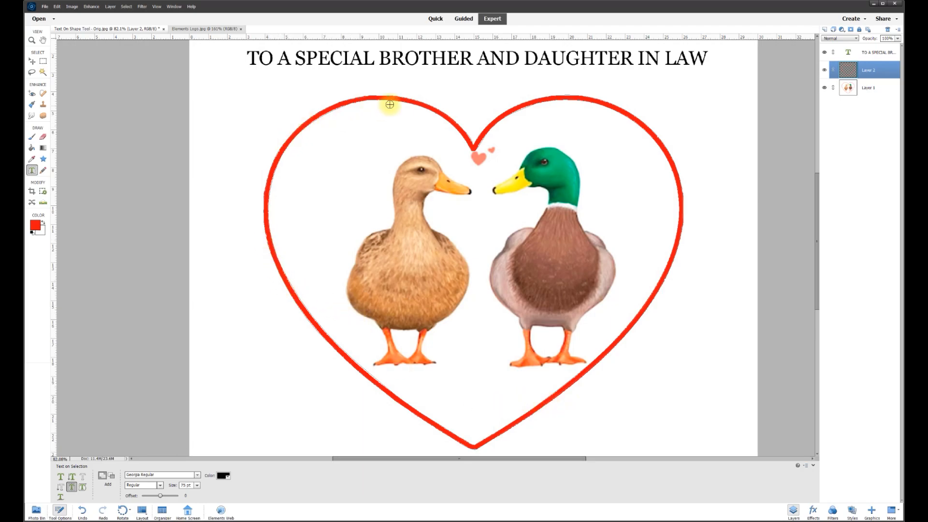
click(366, 94)
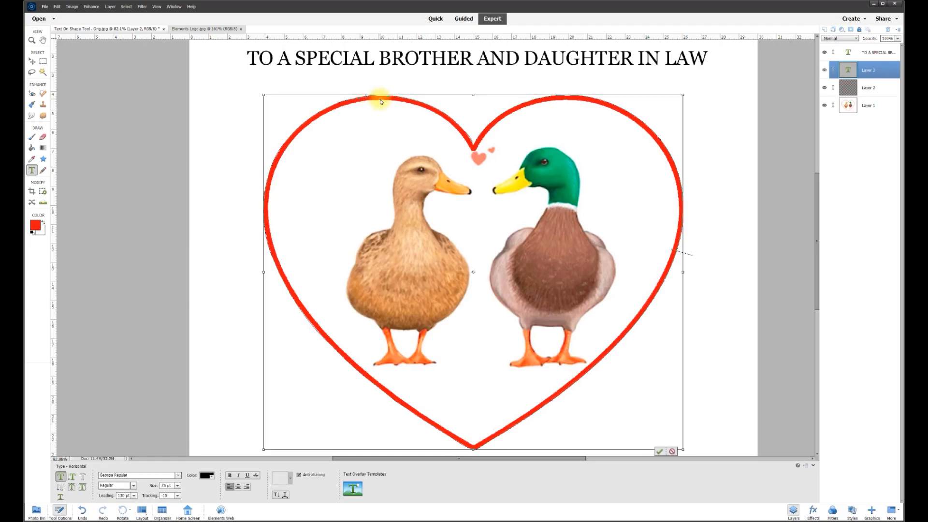
key(ctrl+v)
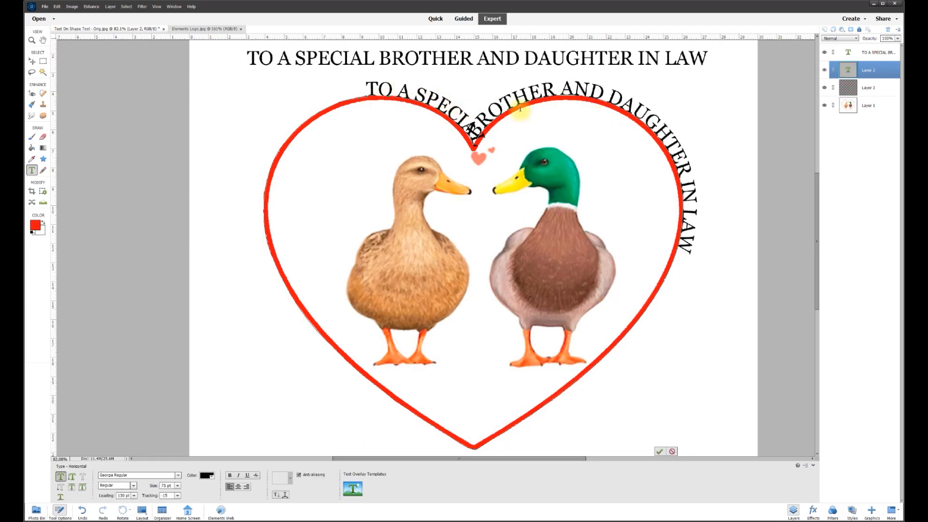
click(672, 452)
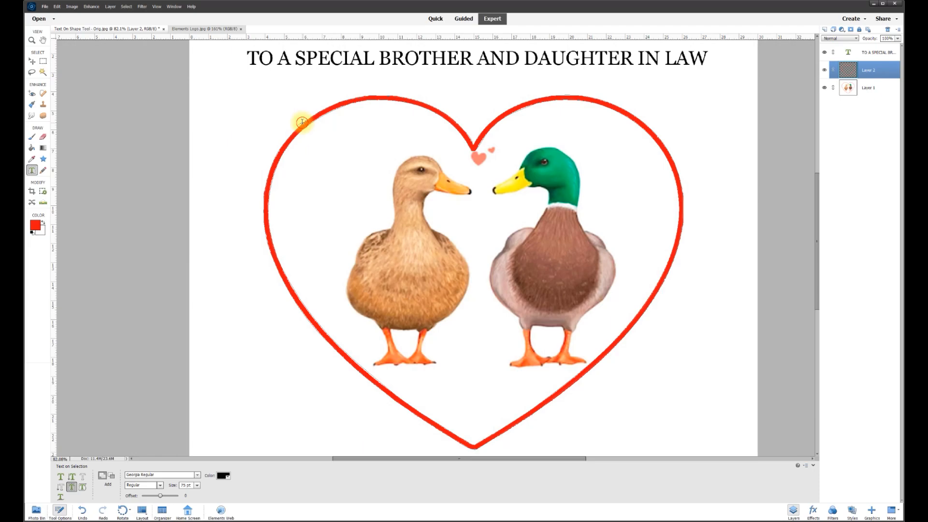
- Paste the heading along the heart from its upper-left curve, add spaces before AND, and hide the original straight heading
click(302, 122)
key(ctrl+v)
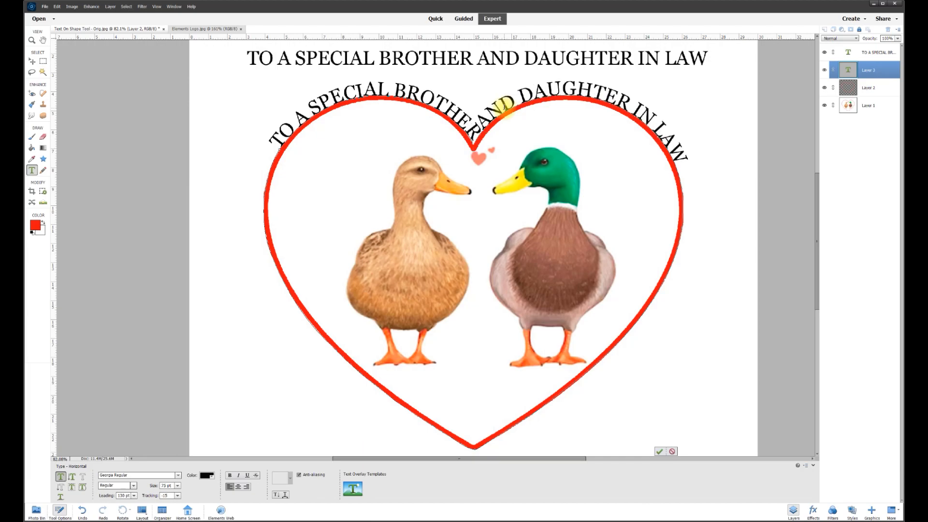
click(659, 451)
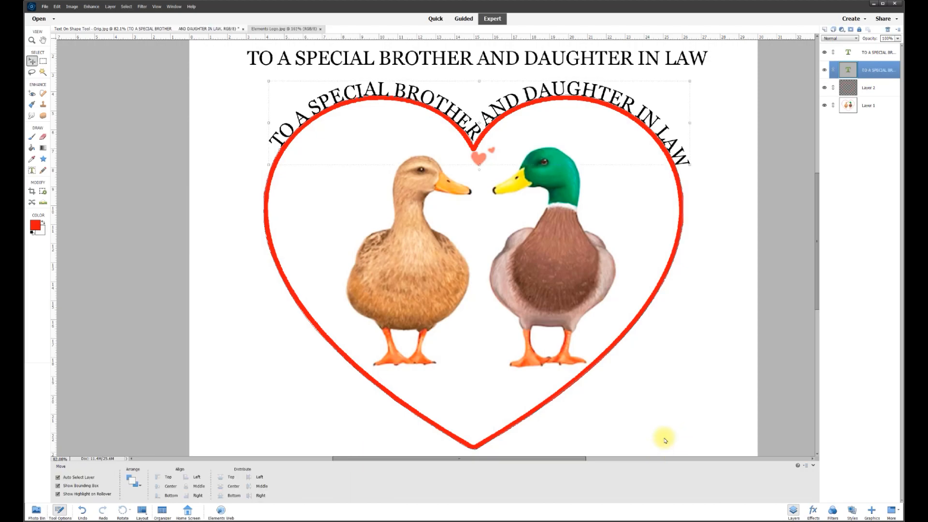
click(658, 63)
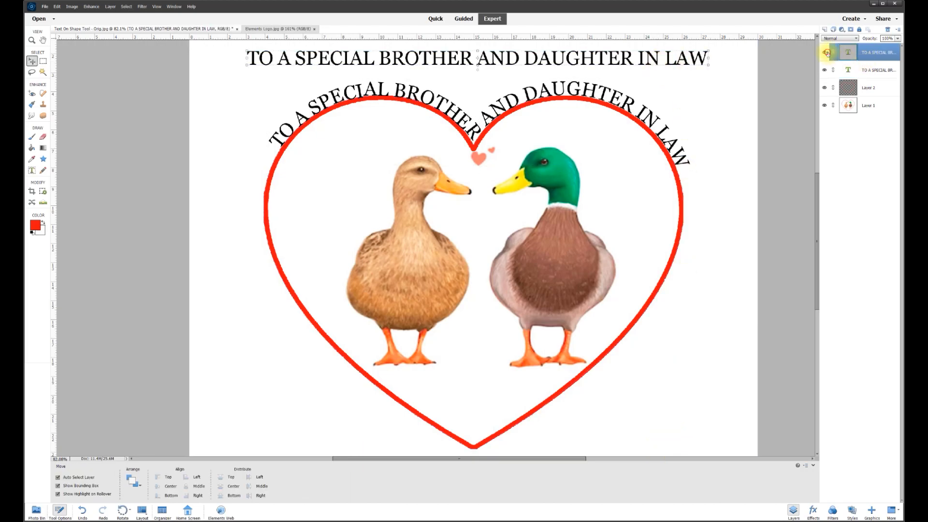
click(825, 52)
- Enlarge the curved heading proportionally to about 107% and position it just clear of the heart's upper edge
key(ctrl+0)
mouse_move(614, 91)
mouse_down()
mouse_move(588, 82)
mouse_move(612, 82)
mouse_move(602, 83)
mouse_up()
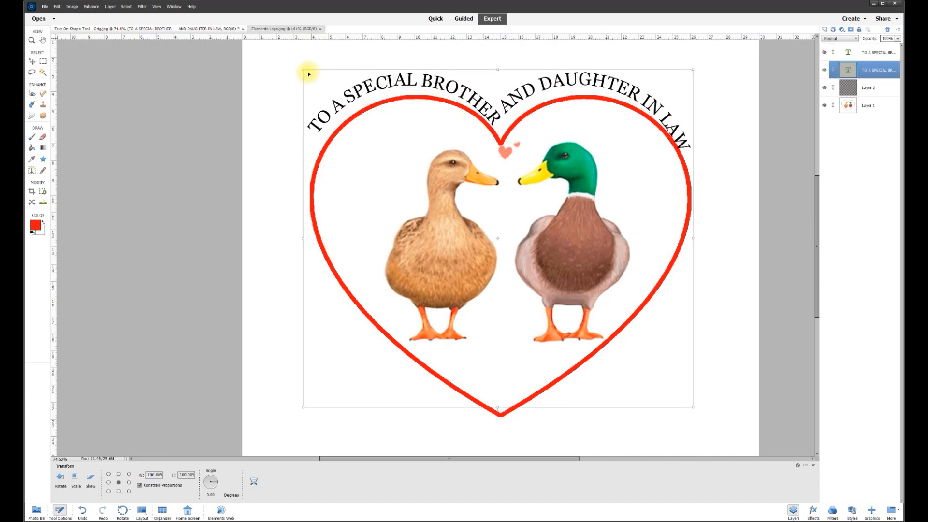
drag(695, 408, 725, 428)
drag(614, 83, 607, 82)
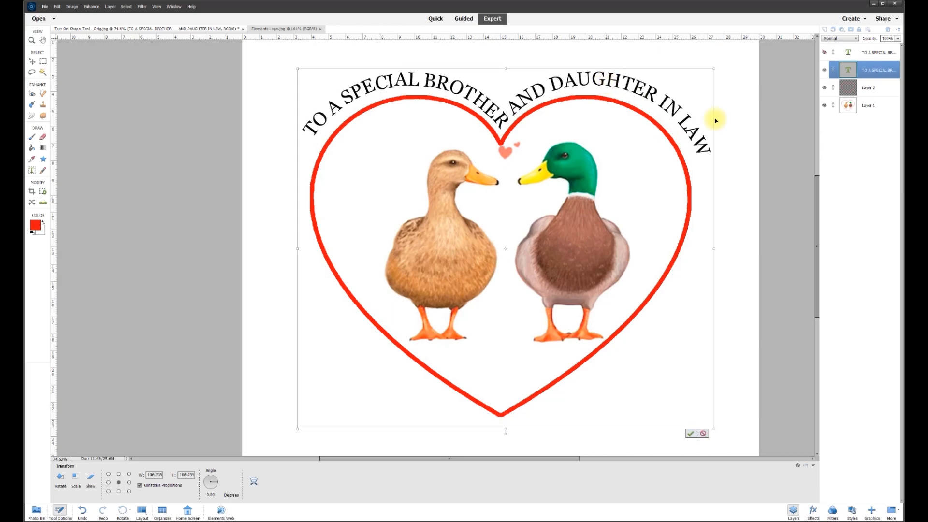
click(399, 141)
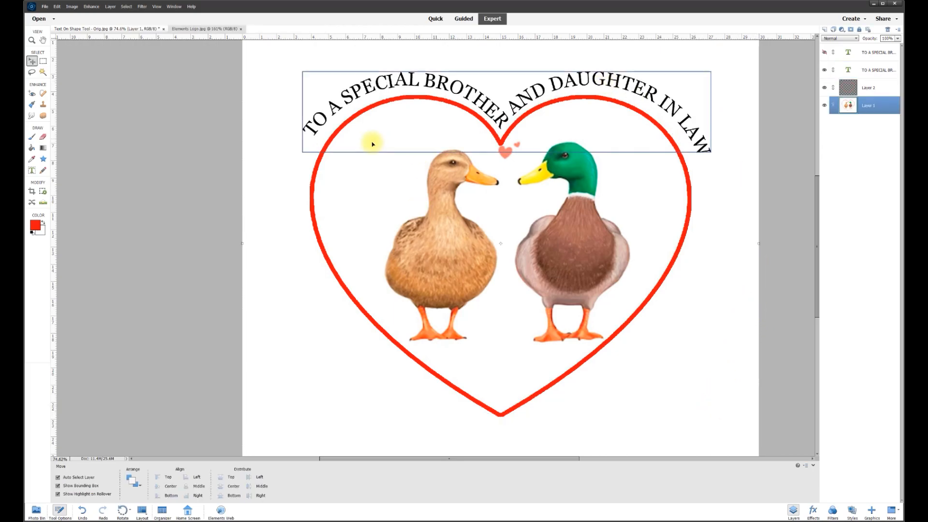